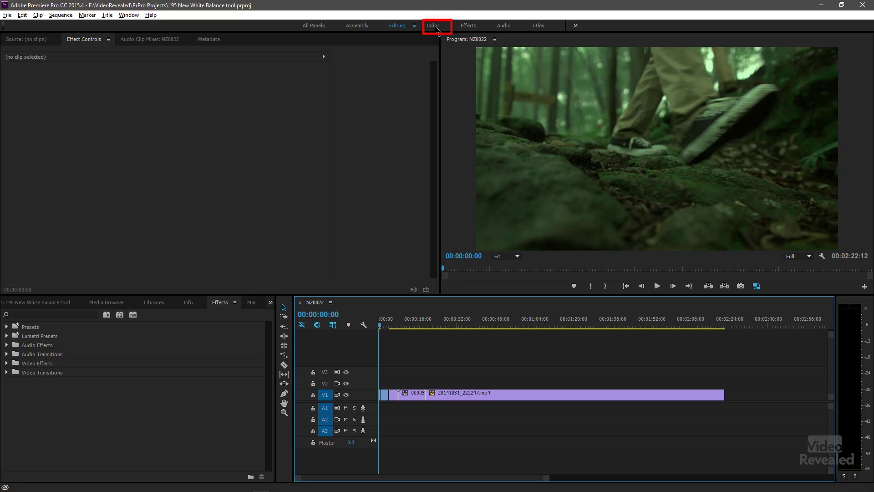
# Switch to the Color workspace and zoom the timeline in on the clips.
pyautogui.click(433, 25)
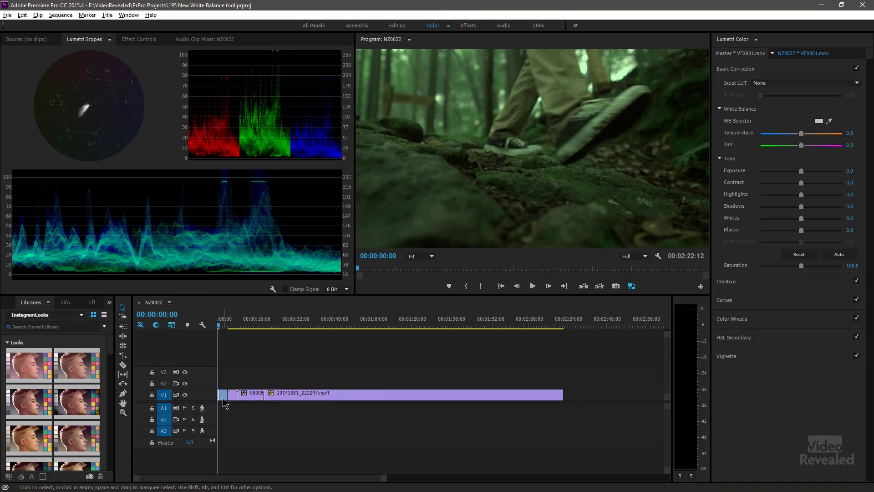
pyautogui.press('=')
pyautogui.press('=')
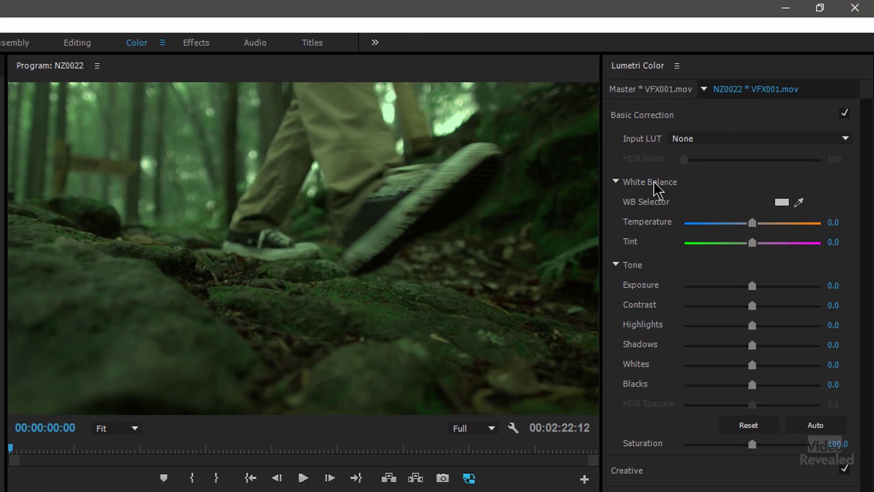
# White-balance VFX001.mov from the white sneaker, giving Temperature -8.1 and Tint 77.5.
pyautogui.click(651, 120)
pyautogui.click(633, 118)
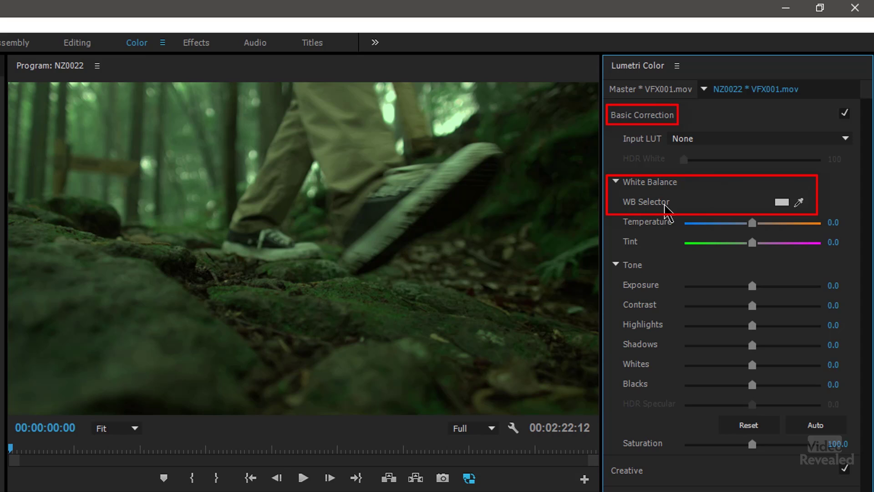
pyautogui.click(799, 202)
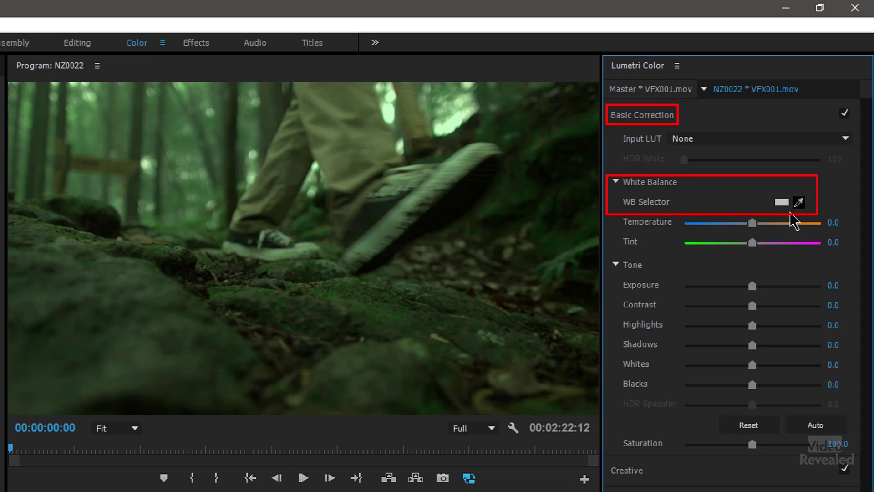
pyautogui.click(799, 201)
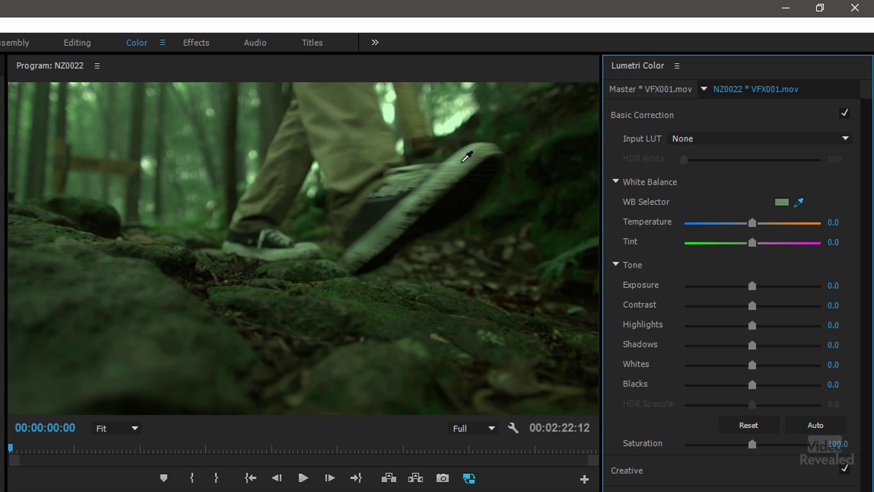
pyautogui.click(466, 158)
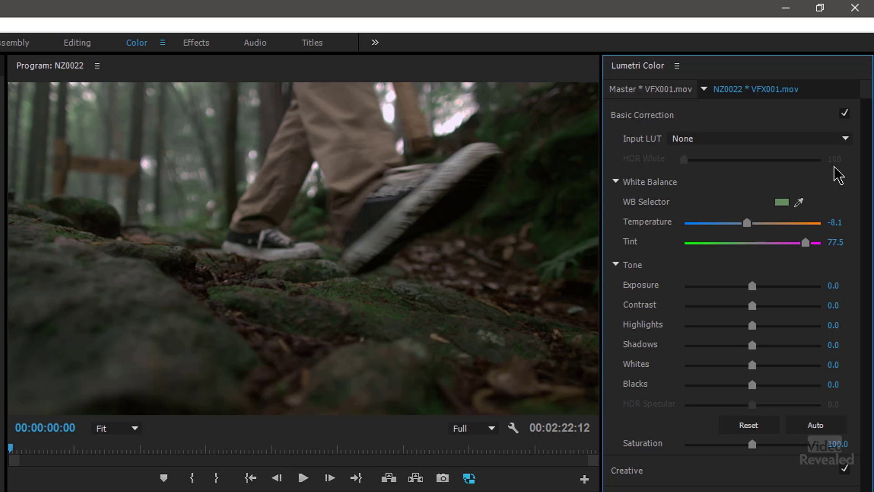
# Reset Temperature and Tint, try a cooler Temperature of -20.0, then reset both to 0.0.
pyautogui.doubleClick(750, 225)
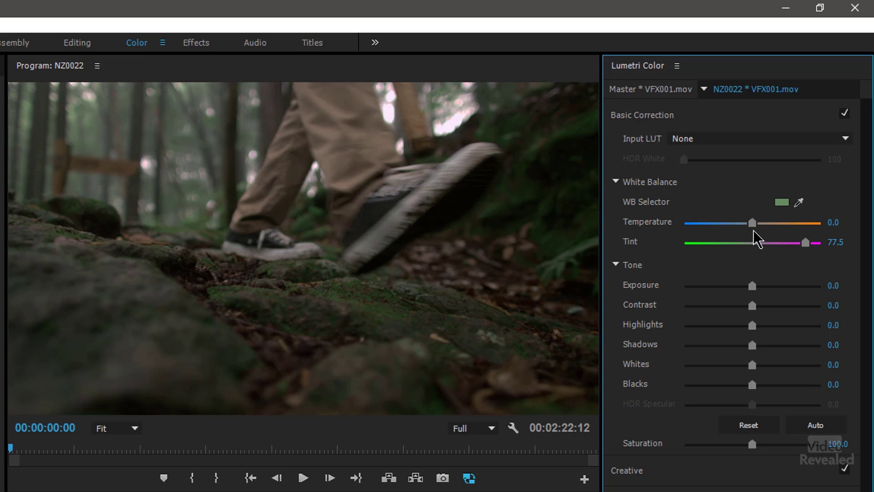
pyautogui.doubleClick(765, 244)
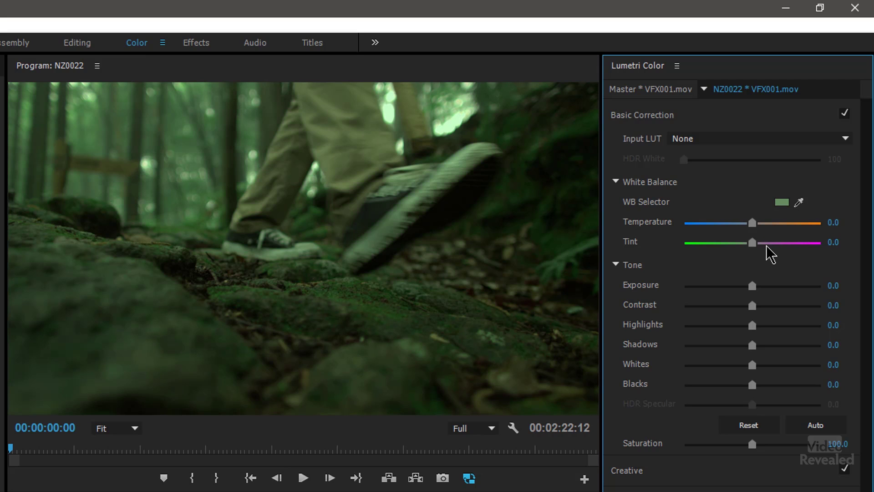
pyautogui.moveTo(751, 225); pyautogui.dragTo(775, 243)
pyautogui.doubleClick(784, 242)
pyautogui.doubleClick(754, 223)
# Resample the sneaker with the WB Selector, then reset Temperature to 0.0.
pyautogui.click(799, 203)
pyautogui.click(484, 158)
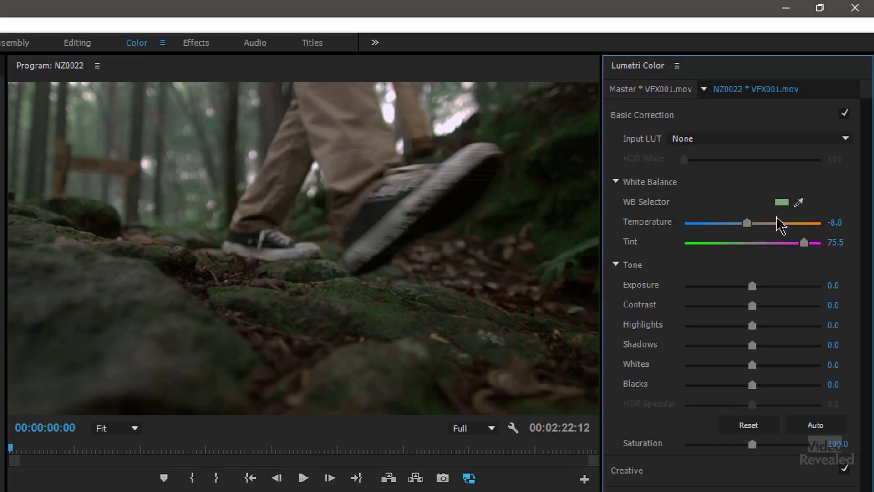
pyautogui.doubleClick(761, 223)
# Set the forest clip's Tint to 10.0 and arm the WB Selector eyedropper.
pyautogui.click(760, 243)
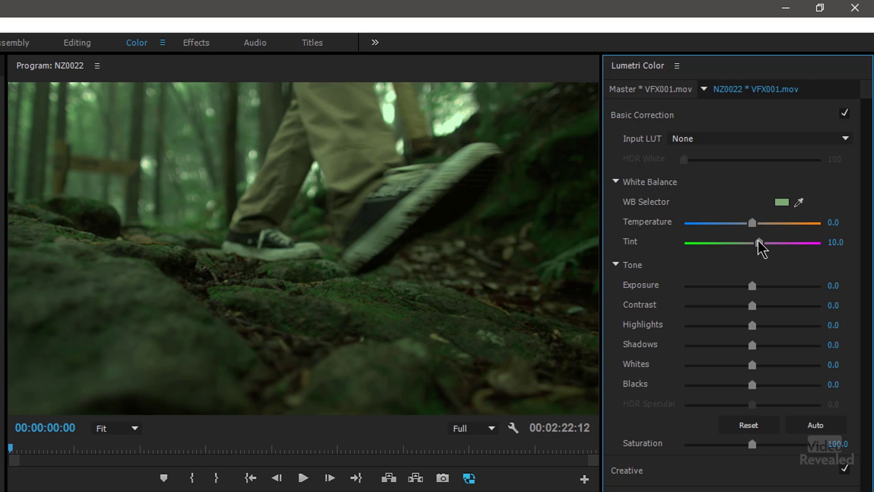
pyautogui.click(799, 202)
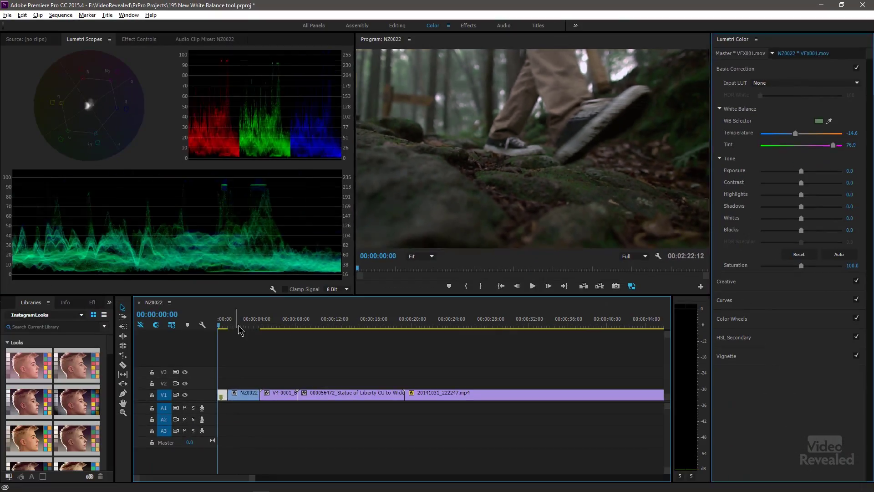
# Scrub the playhead to the seagull clip at 00:00:04:08.
pyautogui.moveTo(241, 330); pyautogui.dragTo(258, 331)
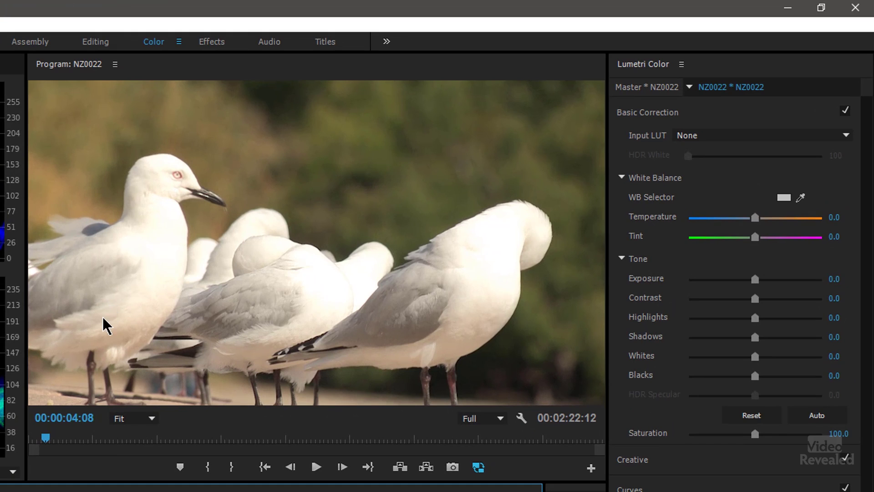
# White-balance the seagull clip from a white gull and nudge the Midtones wheel slightly.
pyautogui.click(801, 197)
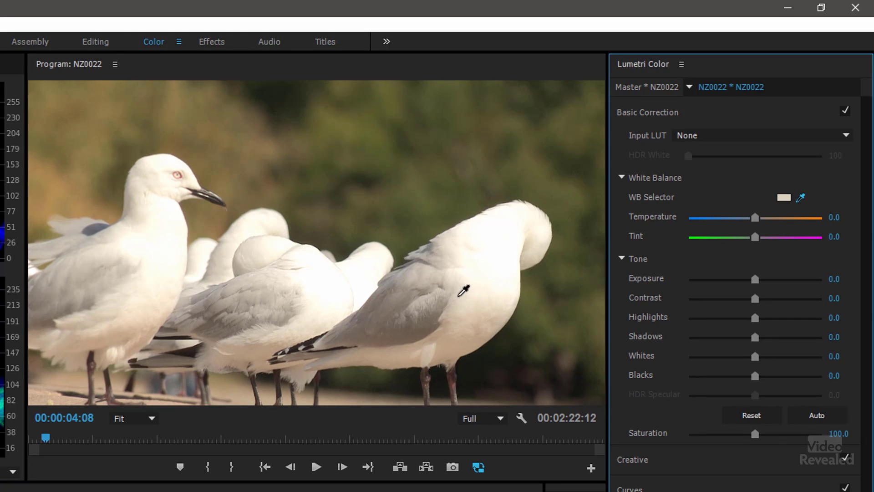
pyautogui.click(493, 269)
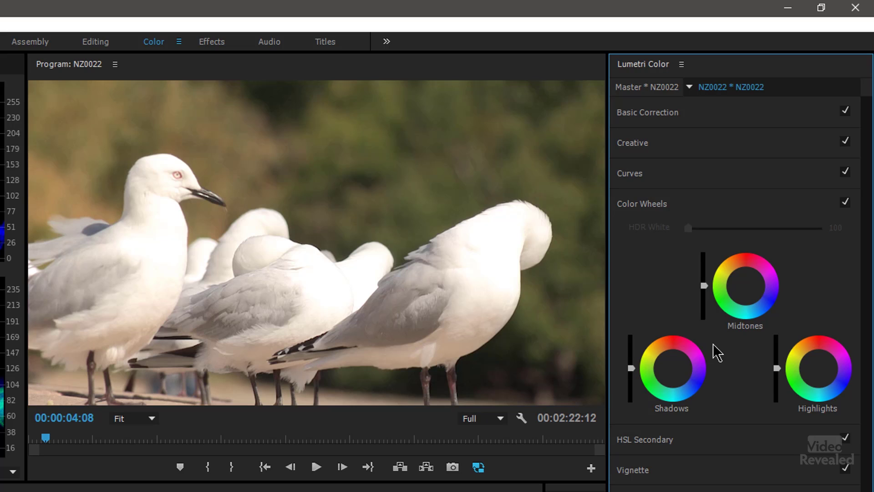
pyautogui.moveTo(747, 296)
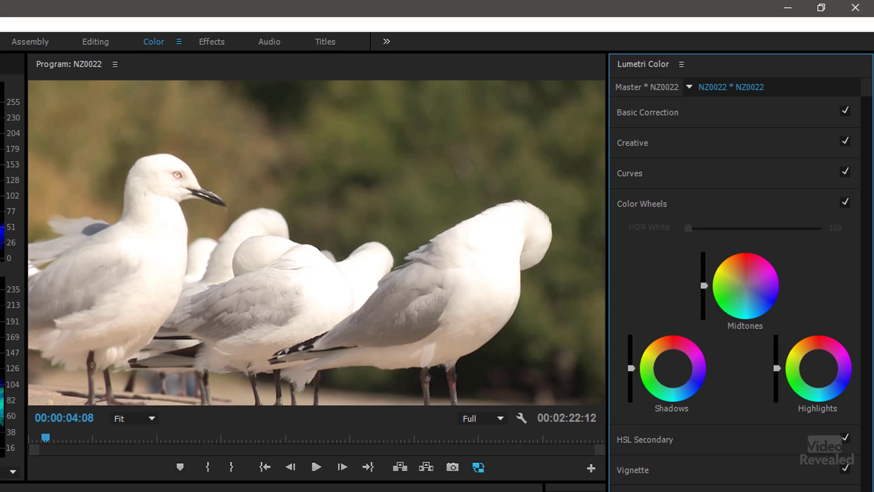
pyautogui.moveTo(747, 288); pyautogui.dragTo(743, 293)
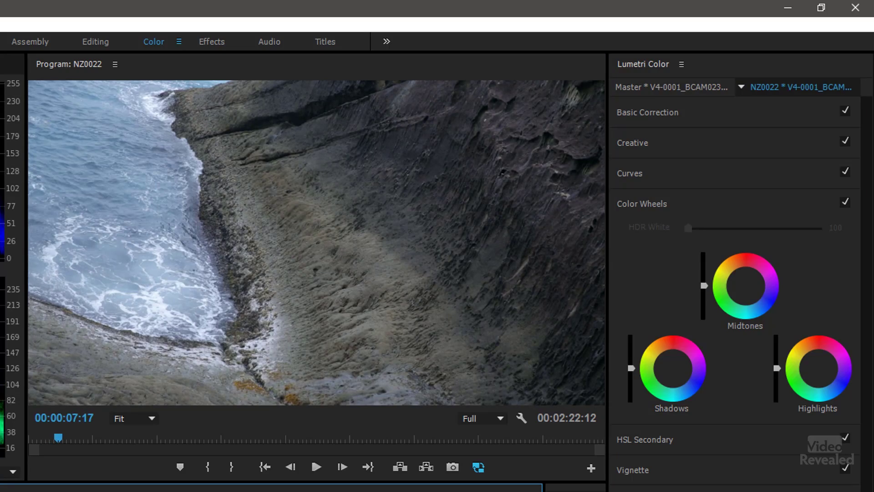
# Park the cliff clip at 00:00:06:25 and white-balance it from the grey rock.
pyautogui.press('j')
pyautogui.press('k')
pyautogui.click(705, 113)
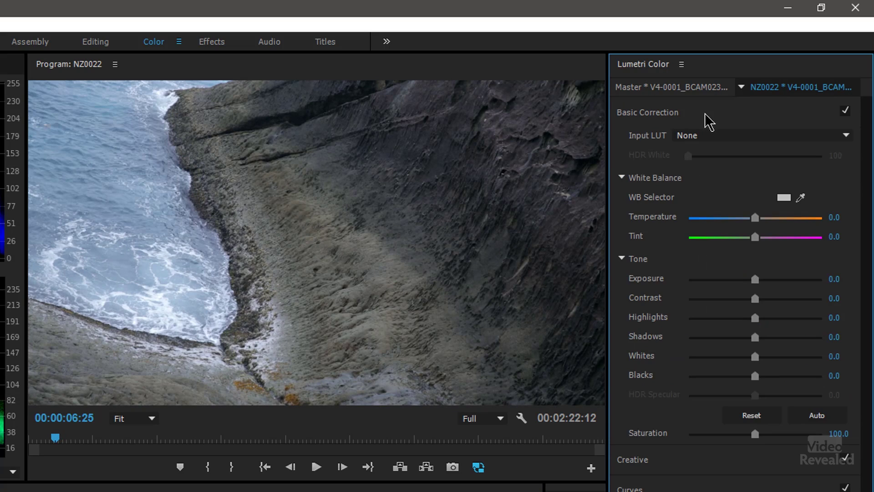
pyautogui.click(846, 112)
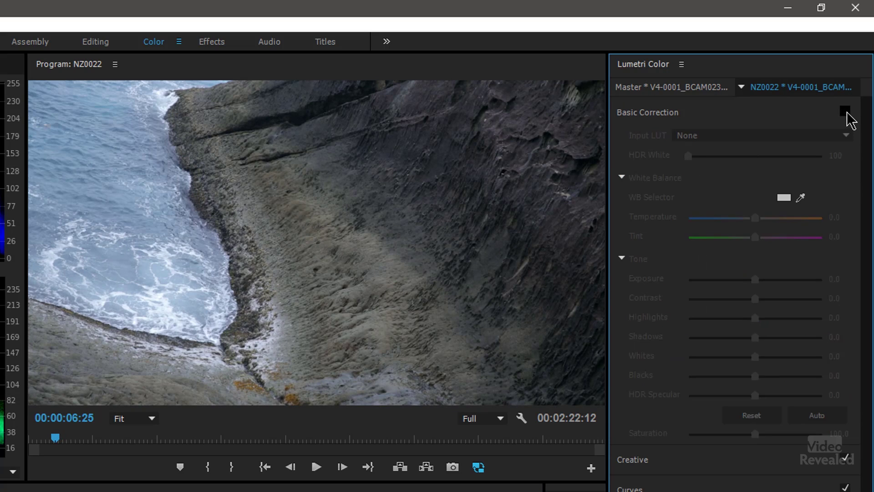
pyautogui.click(846, 112)
pyautogui.click(802, 195)
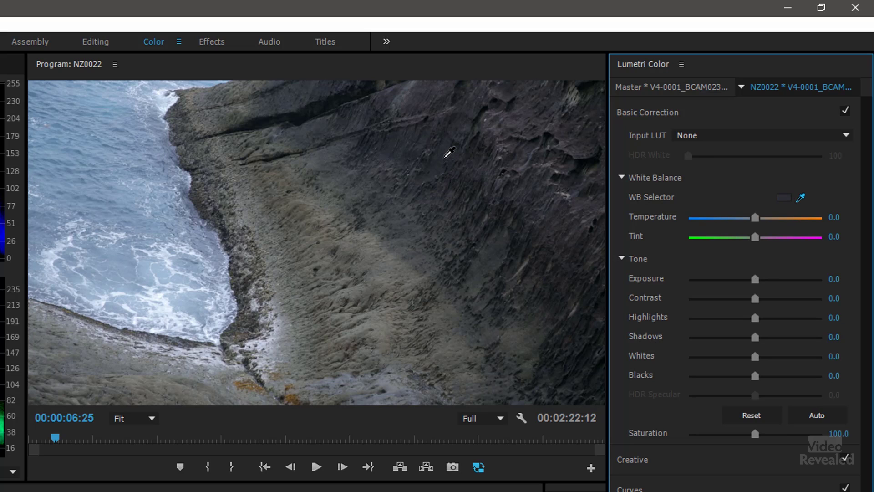
pyautogui.click(450, 153)
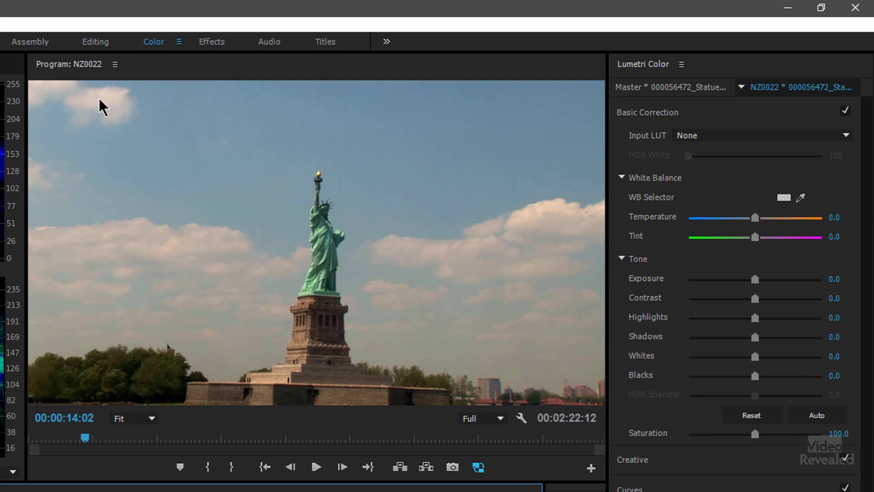
# White-balance the Statue of Liberty clip from the white cloud, then jump to the next clip.
pyautogui.click(801, 197)
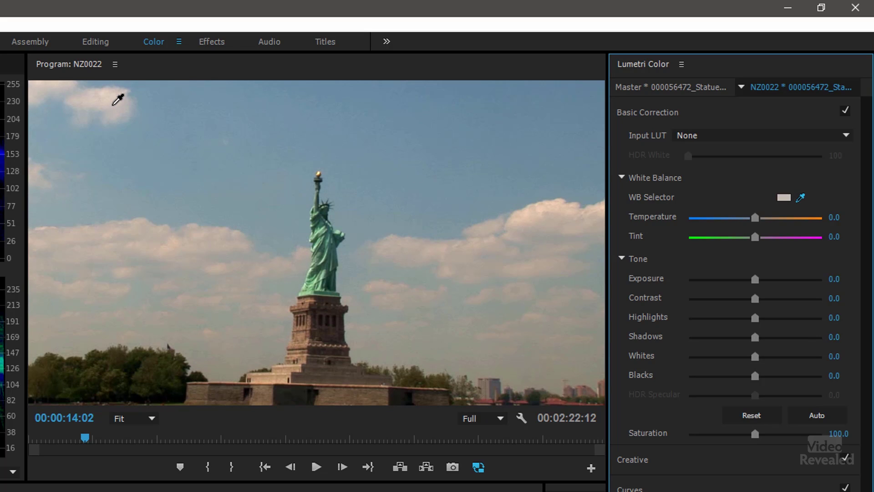
pyautogui.click(110, 98)
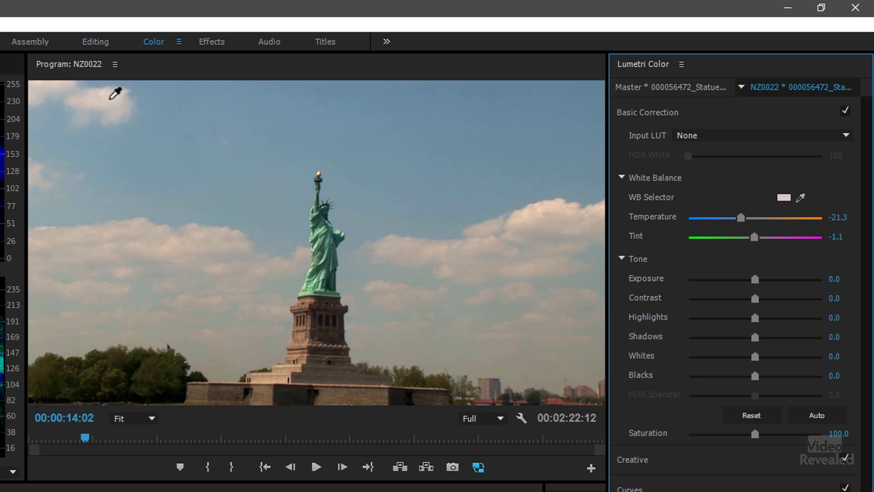
pyautogui.press('Down')
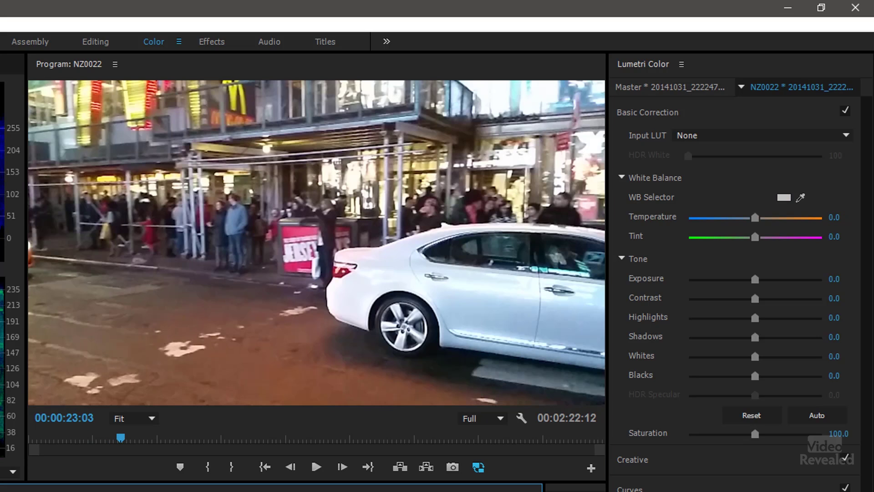
# Shuttle through the night street clip and stop at 00:00:31:04 on the white sign.
pyautogui.press('l')
pyautogui.press('l')
pyautogui.press('l')
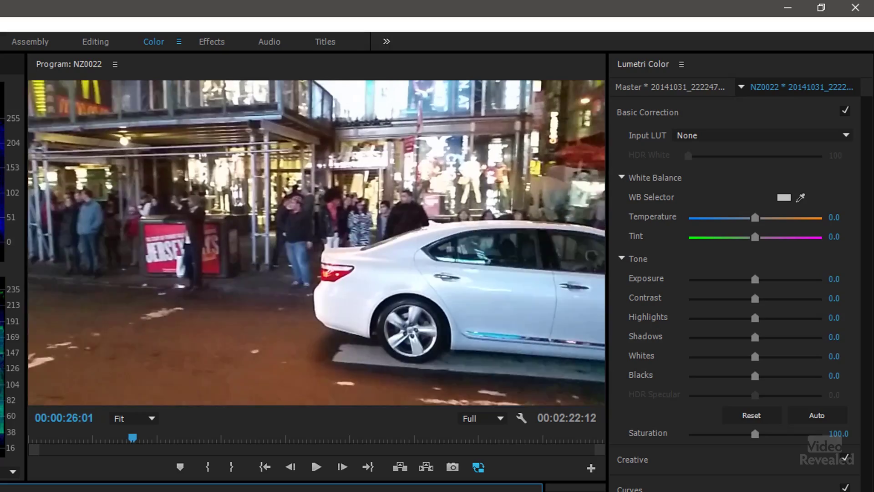
pyautogui.press('j')
pyautogui.press('j')
pyautogui.press('j')
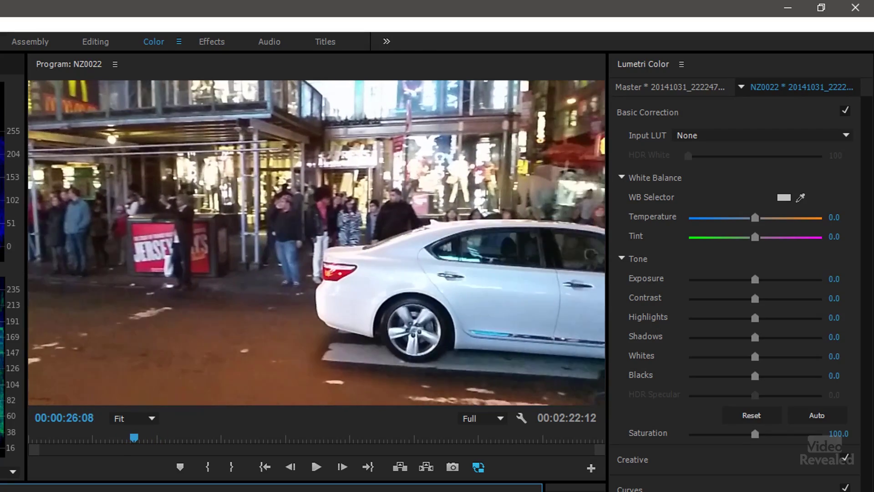
pyautogui.press('l')
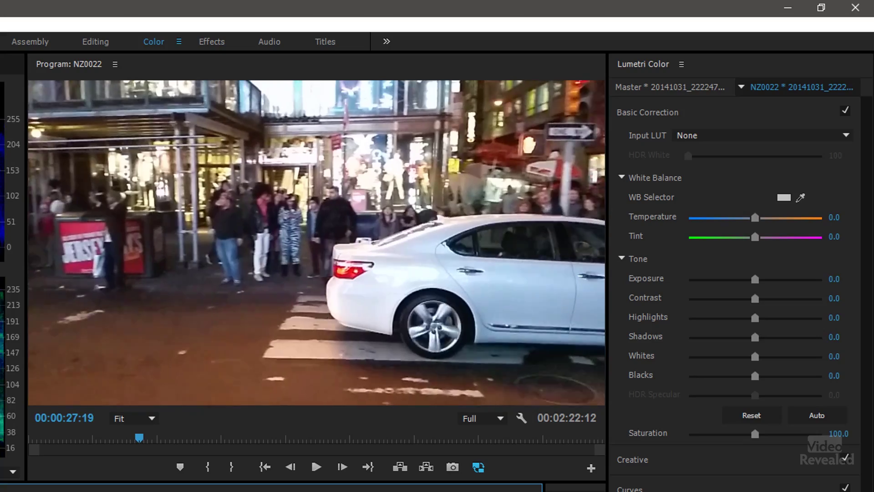
pyautogui.press('l')
pyautogui.press('l')
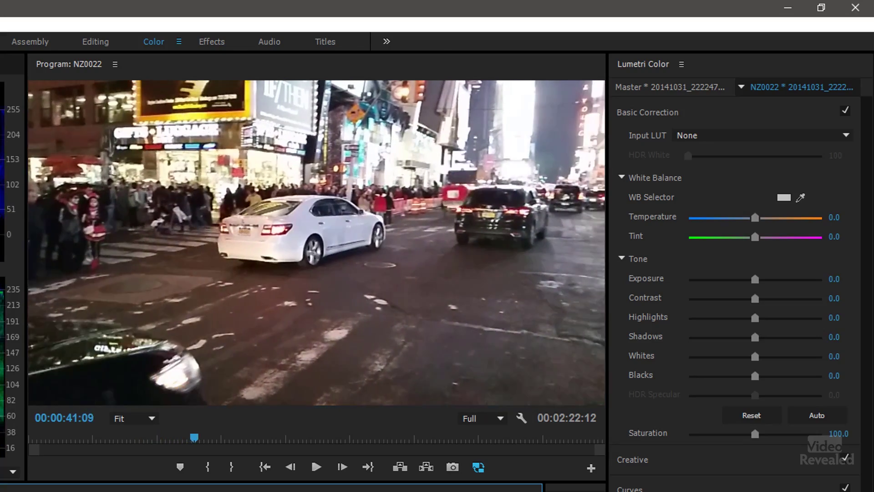
pyautogui.press('j')
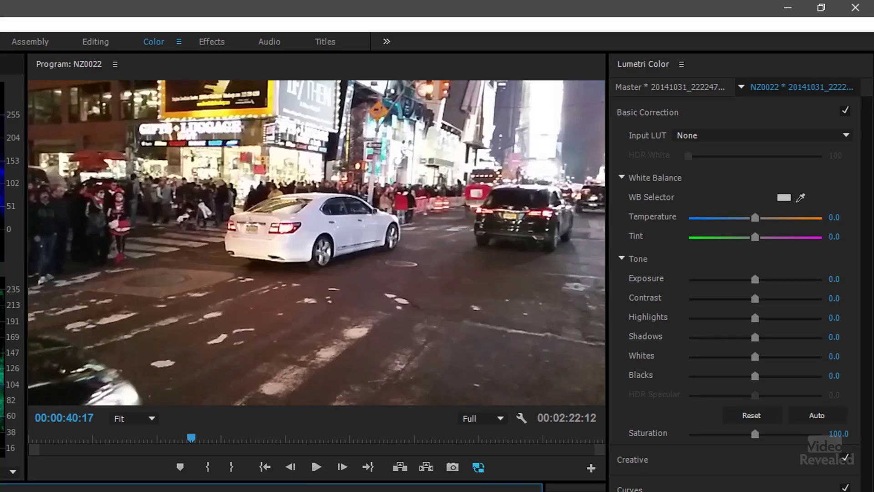
pyautogui.press('j')
pyautogui.press('j')
pyautogui.press('j')
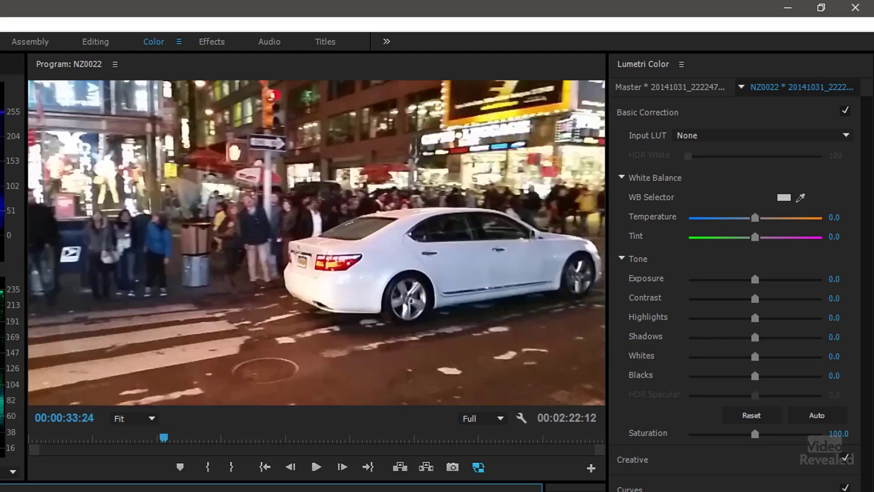
pyautogui.press('space')
pyautogui.press('j')
pyautogui.press('space')
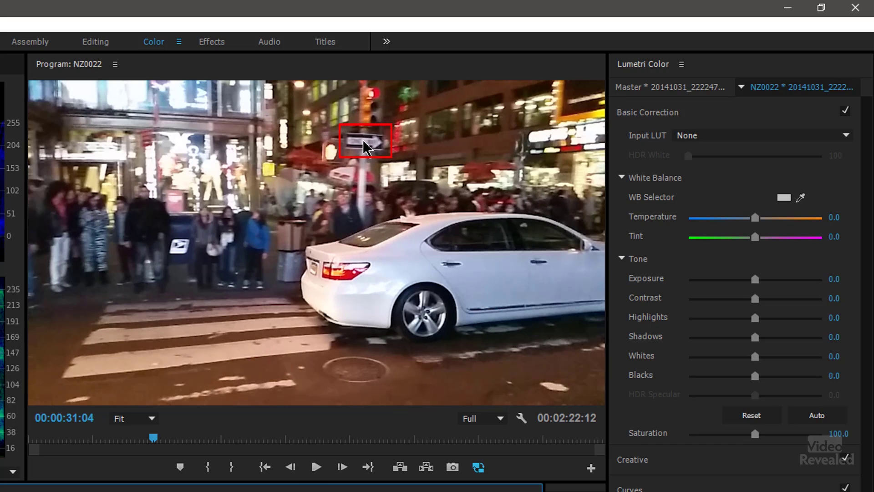
# Sample the white street sign as neutral, giving Temperature 6.2 and Tint -18.7.
pyautogui.click(801, 197)
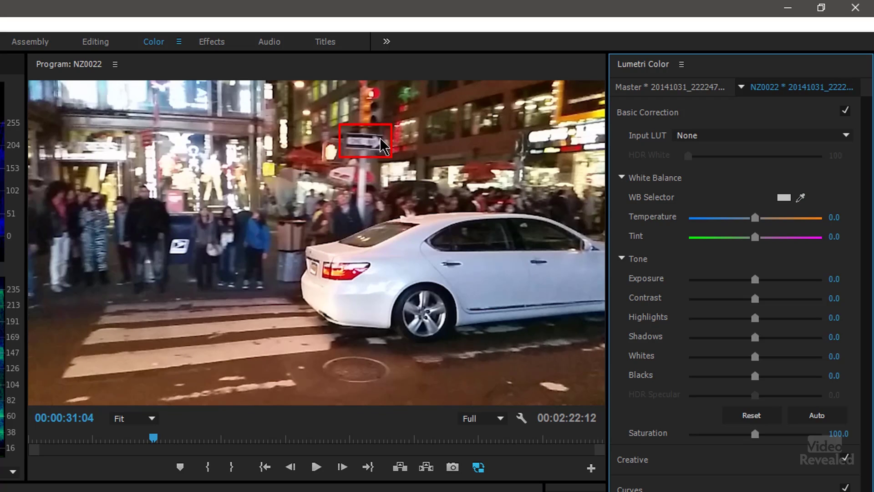
pyautogui.click(803, 195)
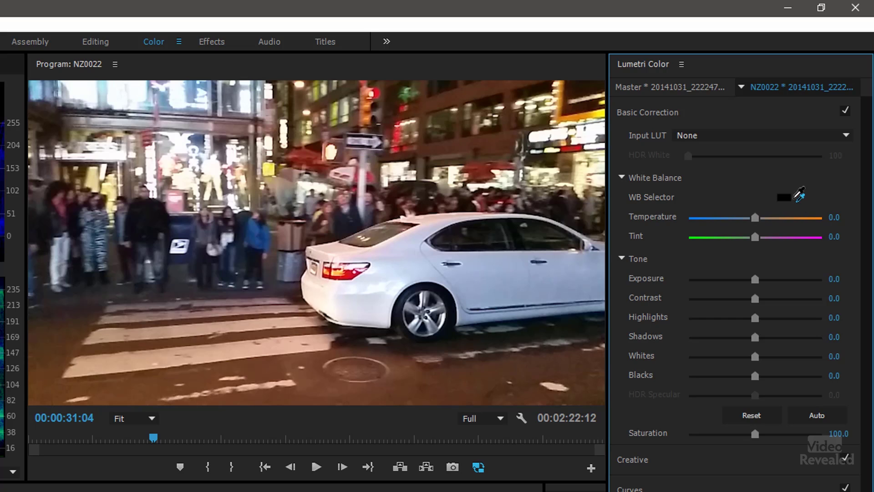
pyautogui.click(367, 137)
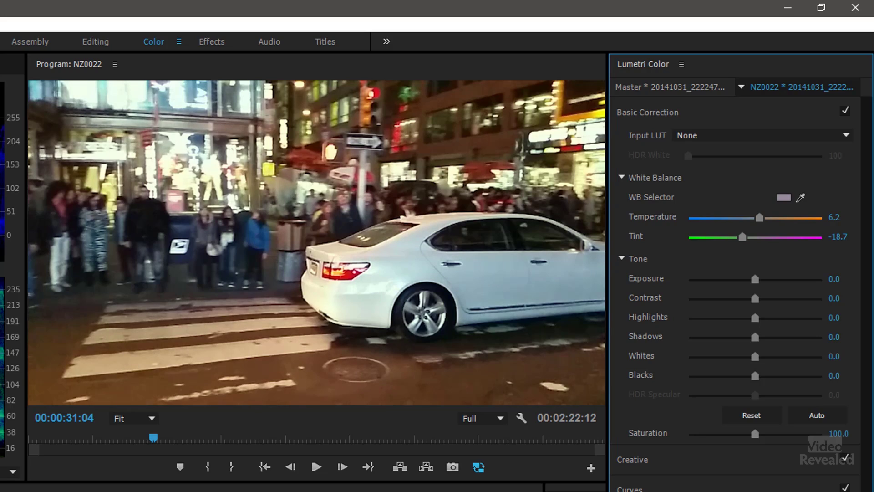
# Shuttle forward to the crowd frame with the backpack at 00:02:05:08.
pyautogui.press('l')
pyautogui.press('l')
pyautogui.press('l')
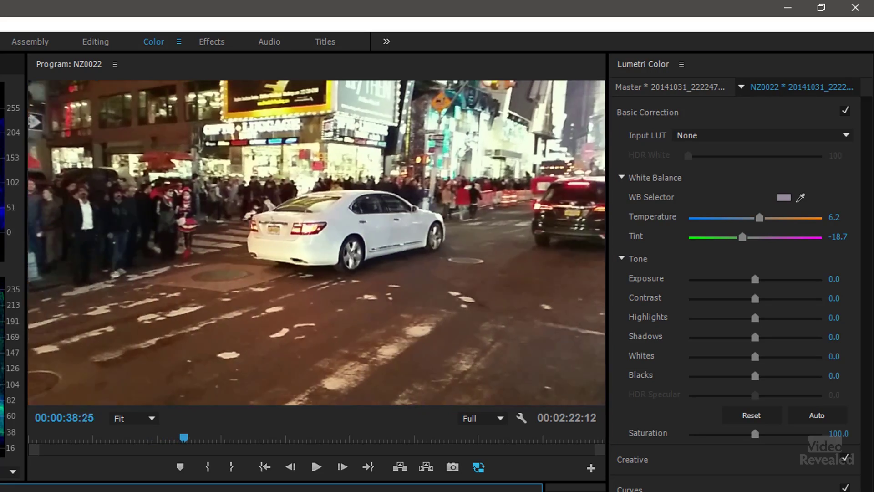
pyautogui.press('j')
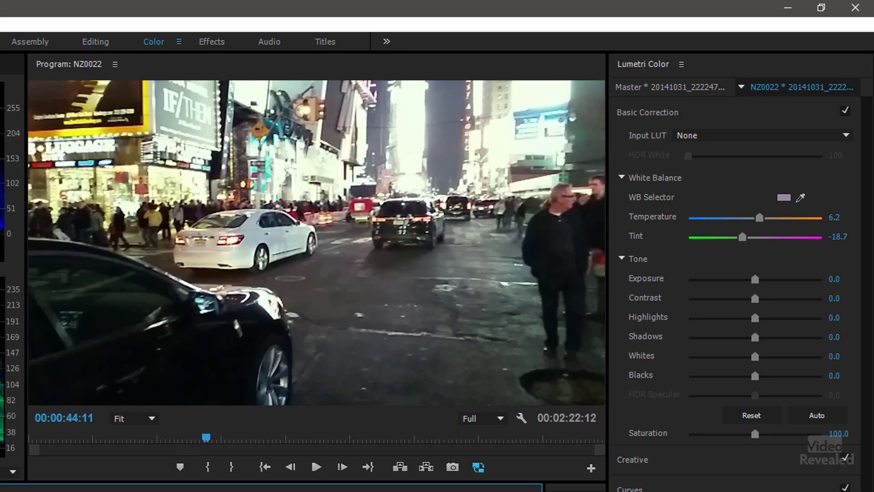
pyautogui.press('l')
pyautogui.press('l')
pyautogui.press('l')
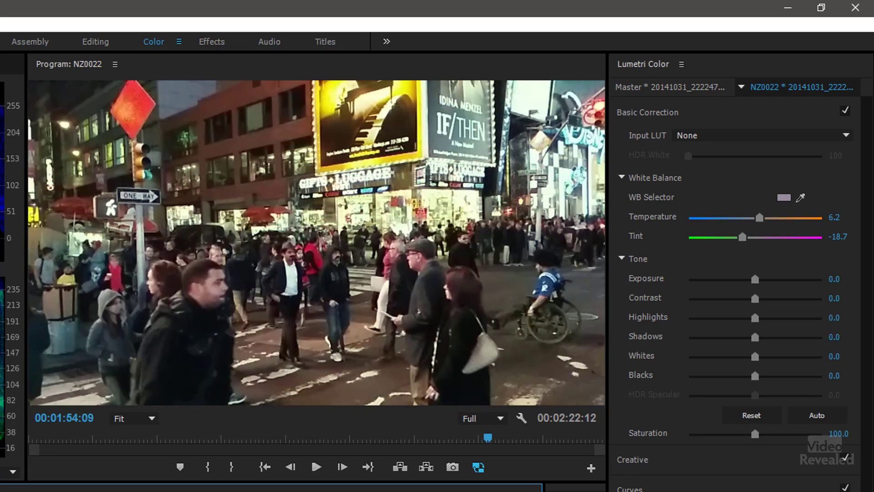
pyautogui.press('j')
pyautogui.press('j')
pyautogui.press('j')
pyautogui.press('k')
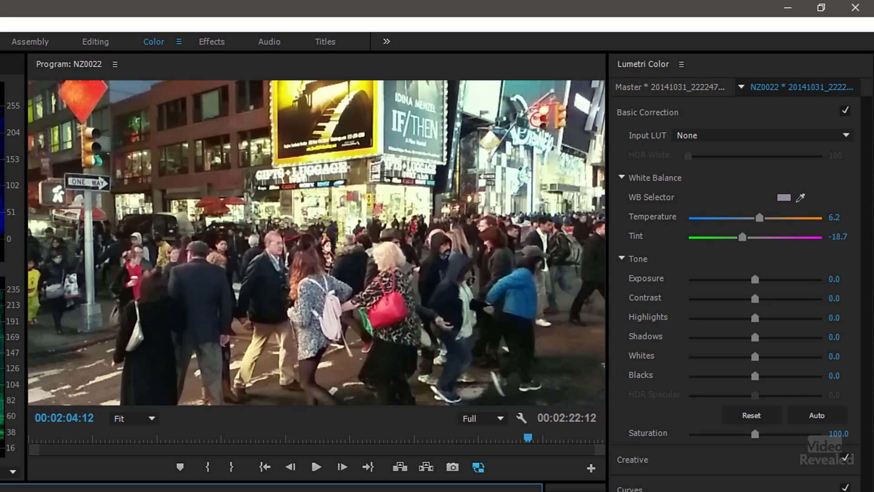
pyautogui.press('l')
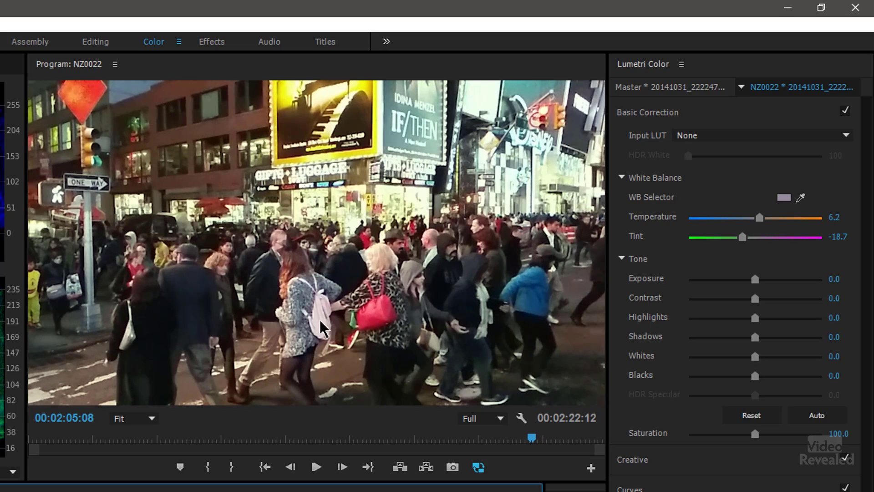
# Reset Temperature and Tint, then resample from the white backpack for Temperature -5.4, Tint -26.8.
pyautogui.doubleClick(759, 219)
pyautogui.doubleClick(750, 237)
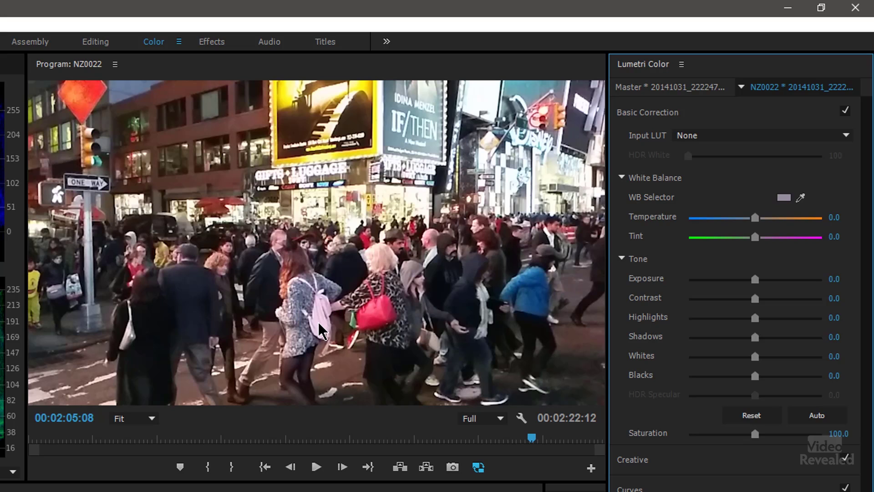
pyautogui.click(801, 197)
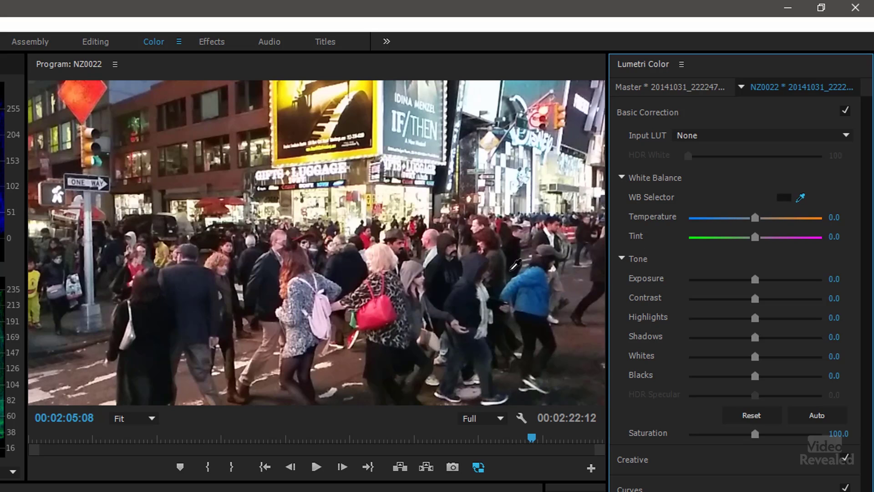
pyautogui.click(324, 317)
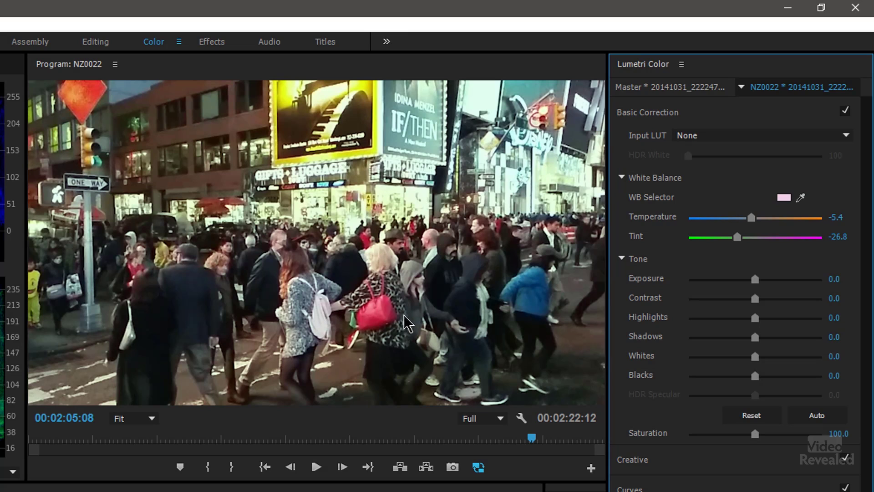